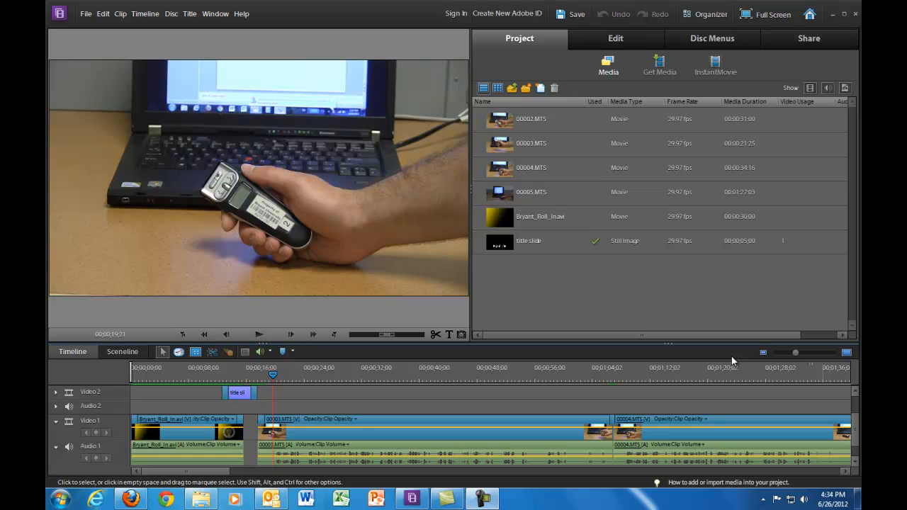
Save the current video project under its existing name.
left_click_drag(794, 353, 788, 355)
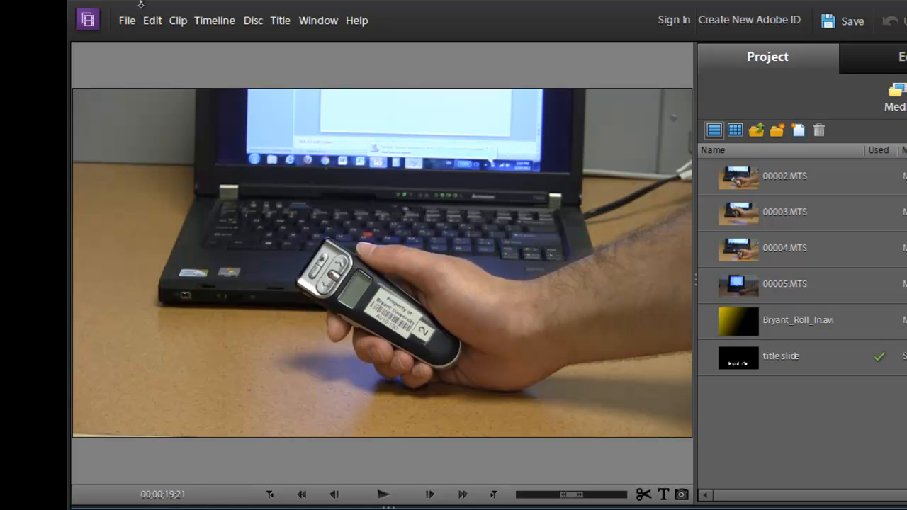
left_click(127, 21)
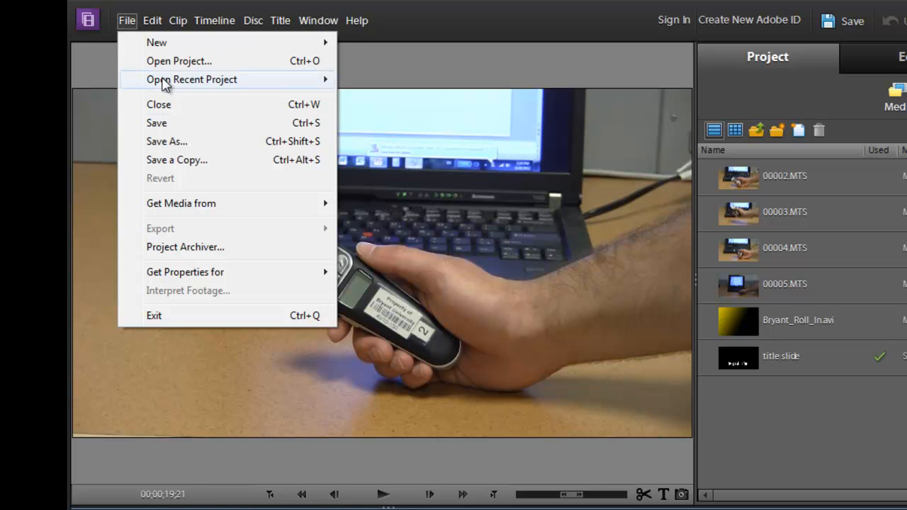
left_click(189, 125)
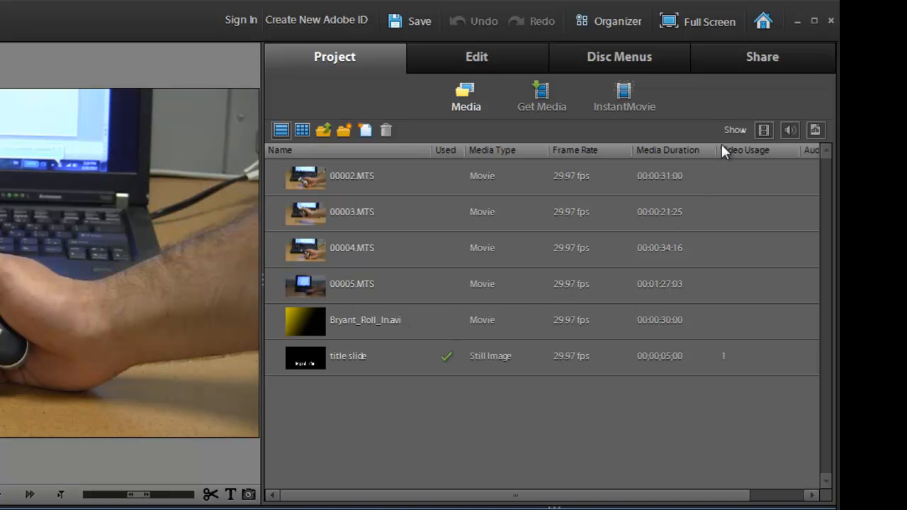
Review the DVD, Blu-ray and AVCHD settings for sharing to disc, and rescan for a burner with DVD selected.
left_click(739, 60)
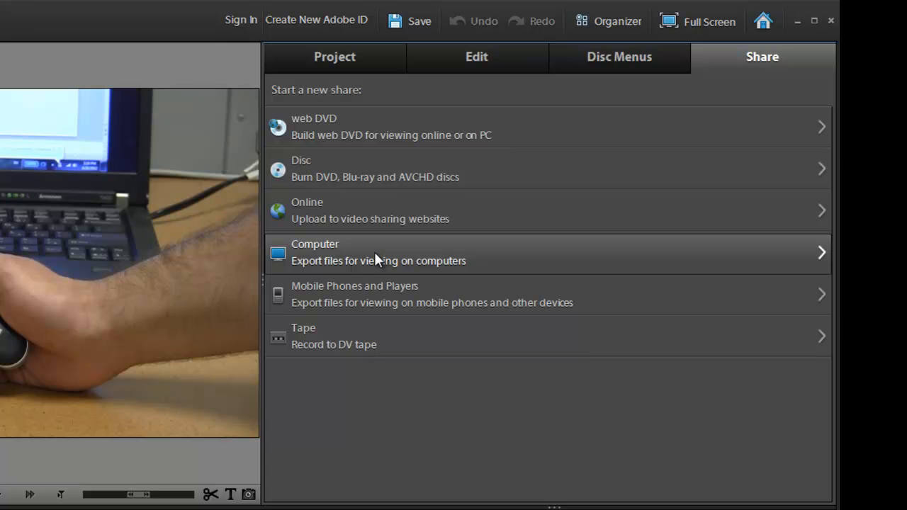
left_click(354, 168)
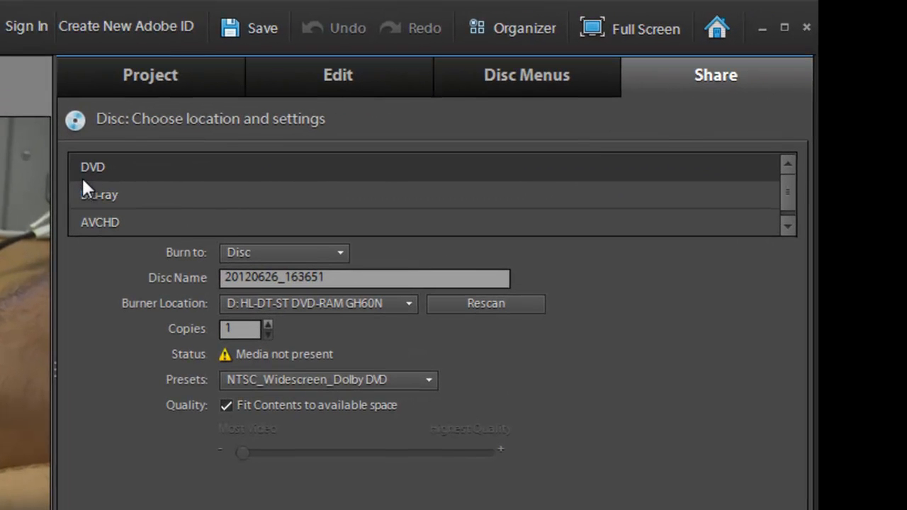
left_click(94, 194)
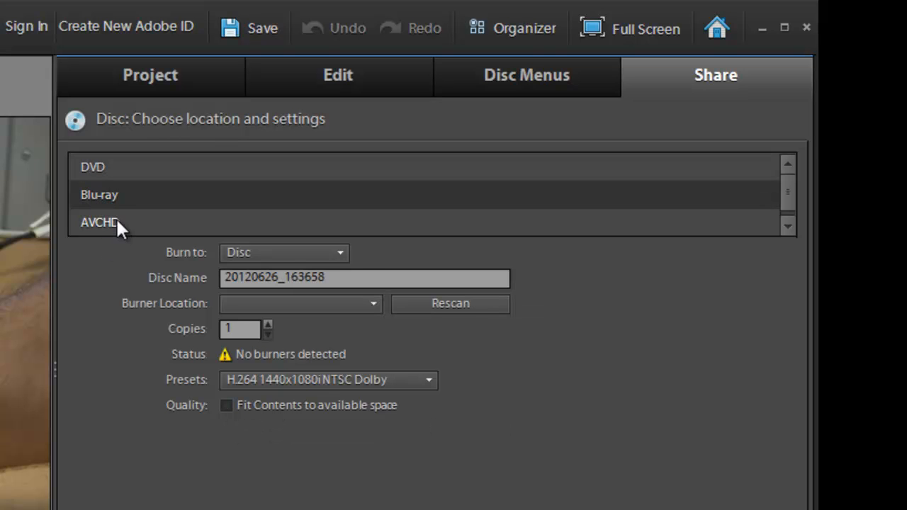
left_click(116, 222)
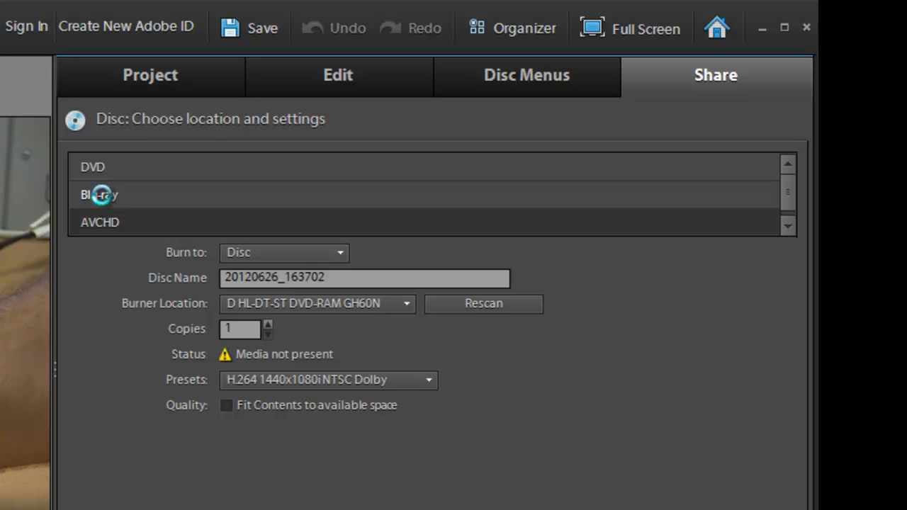
left_click(102, 194)
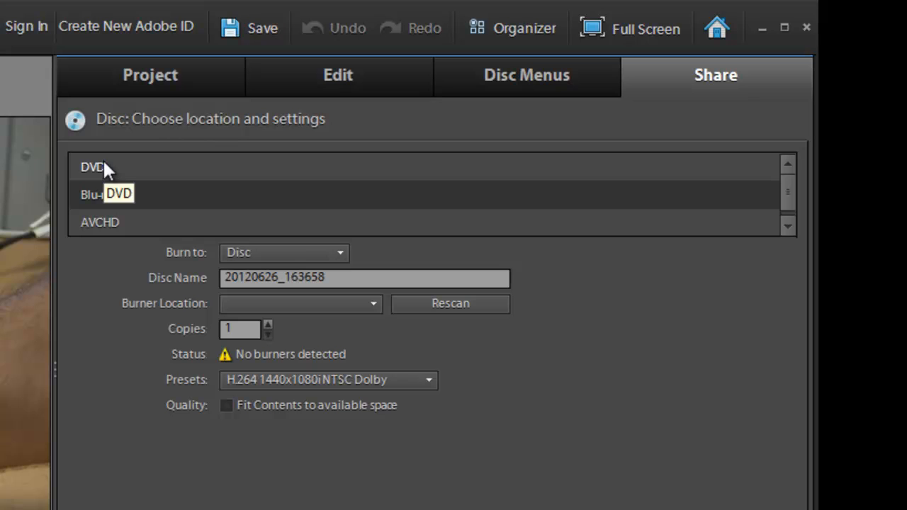
left_click(101, 166)
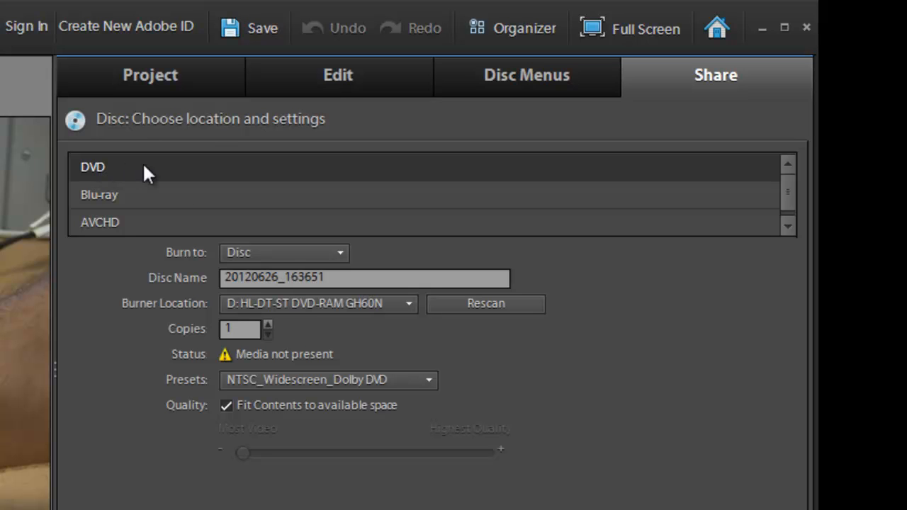
left_click(499, 303)
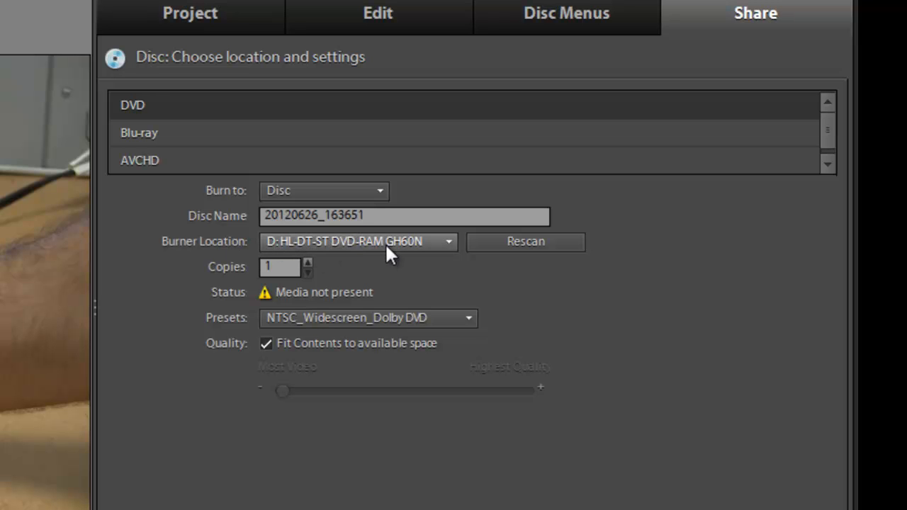
Set the number of DVD copies to 21 and return to the list of share types.
left_click(307, 262)
left_click(308, 261)
left_click(307, 261)
left_click(307, 262)
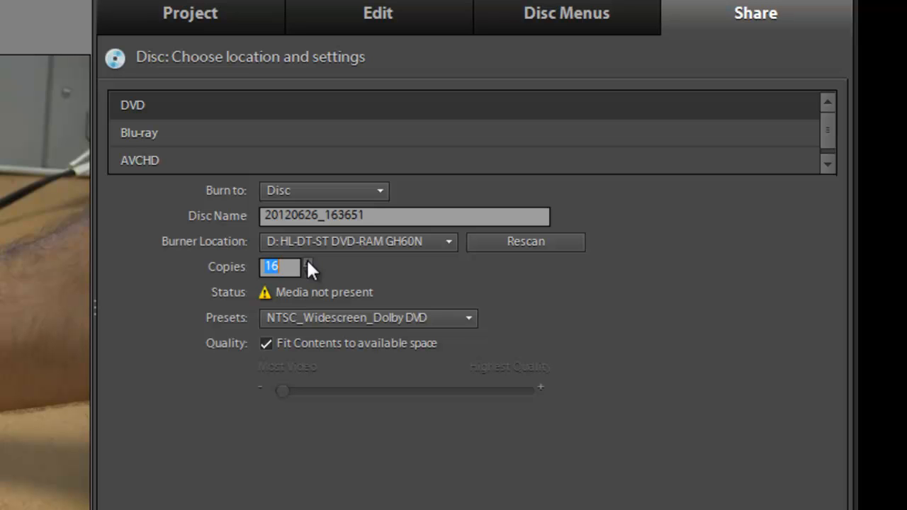
left_click(683, 330)
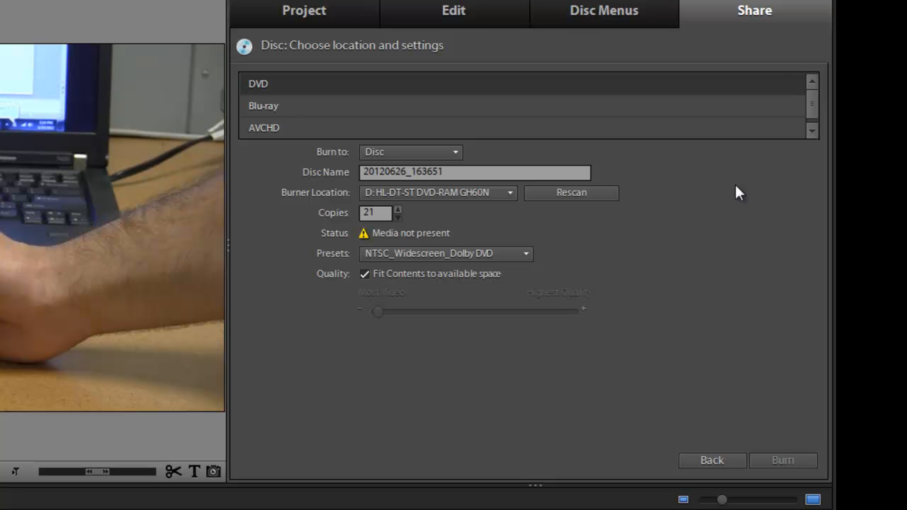
left_click(737, 462)
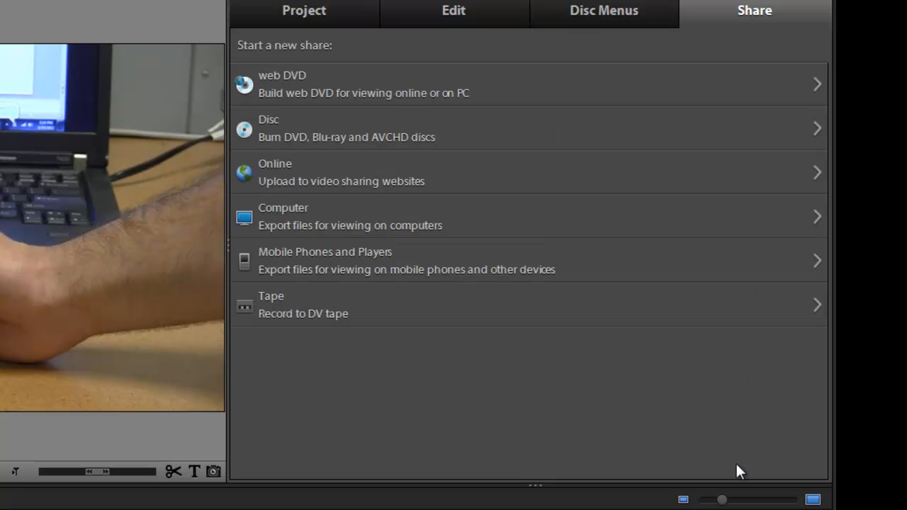
Start a share for viewing on computers and look through the full list of export formats.
left_click(340, 215)
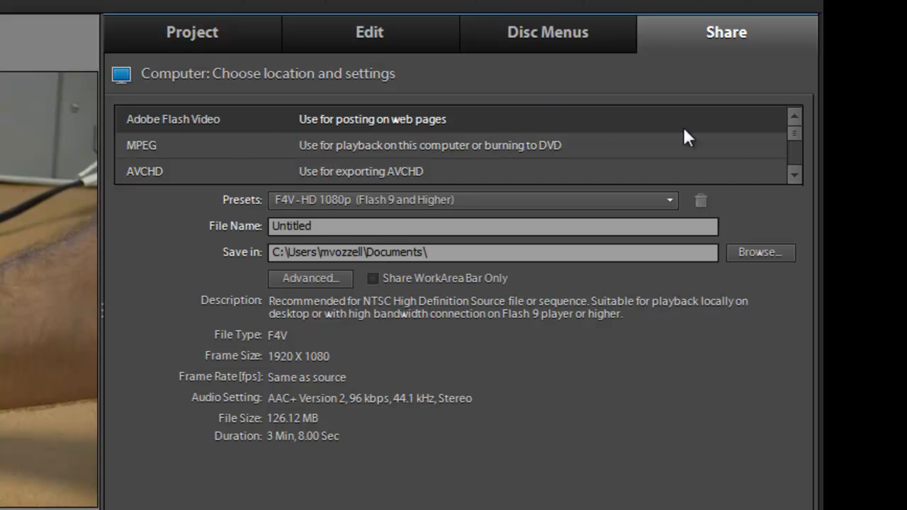
left_click(795, 180)
left_click(796, 179)
left_click(795, 179)
left_click(795, 179)
left_click(795, 179)
left_click(795, 180)
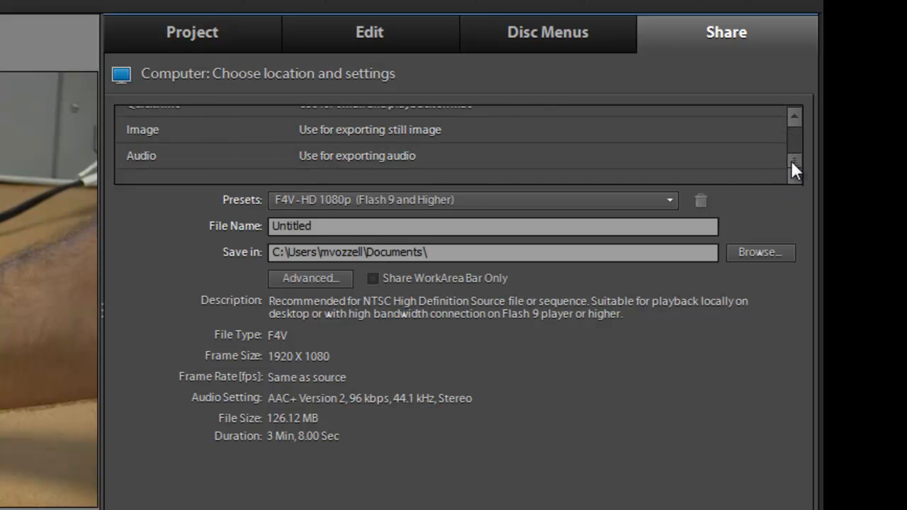
left_click_drag(791, 160, 788, 133)
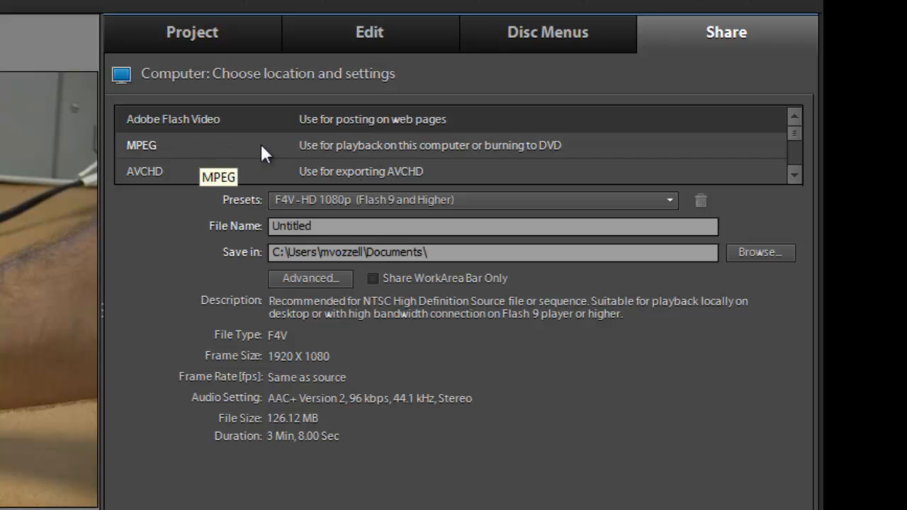
Compare the computer export settings of the MPEG, AVCHD, AVI, QuickTime and Windows Media formats.
left_click(300, 145)
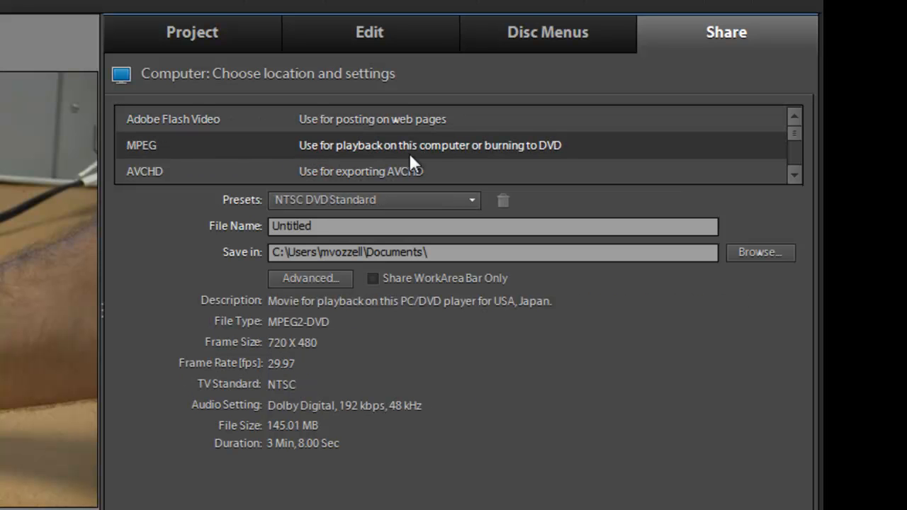
scroll(435, 152, "down", 3)
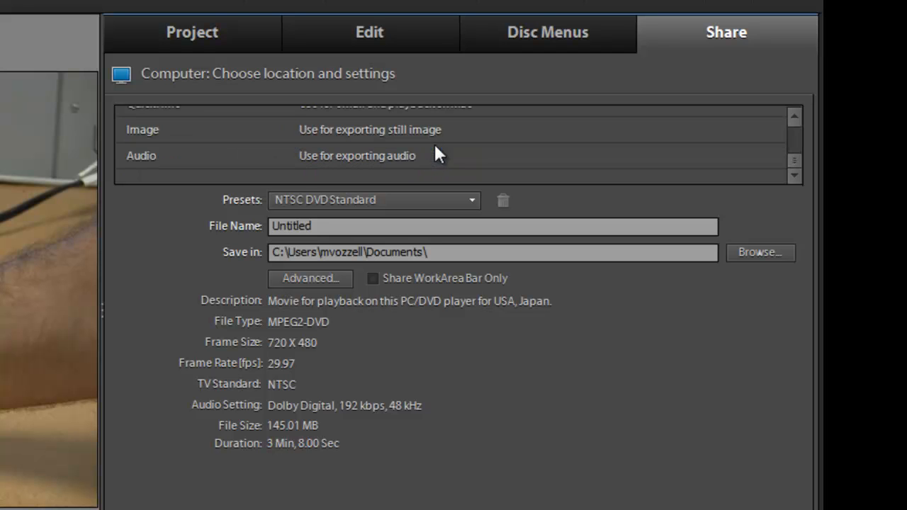
scroll(465, 142, "up", 3)
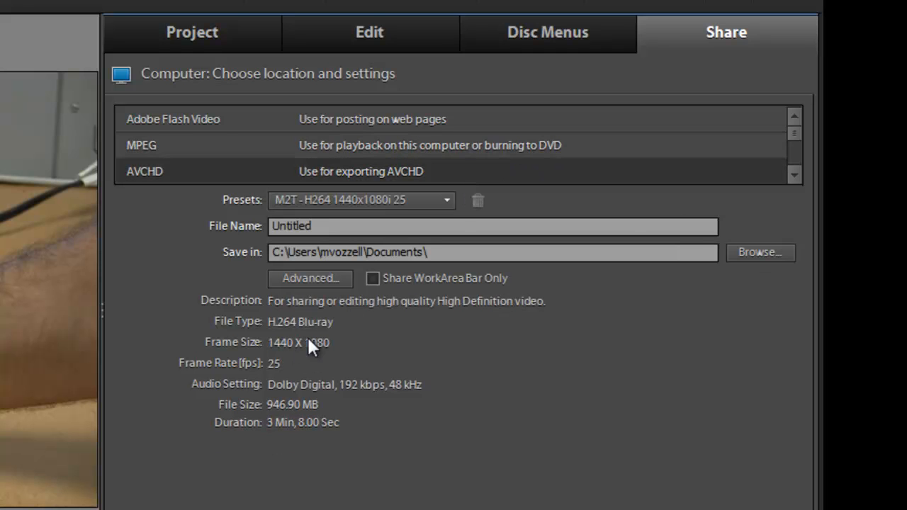
left_click(789, 177)
left_click(789, 177)
left_click(789, 178)
left_click(399, 123)
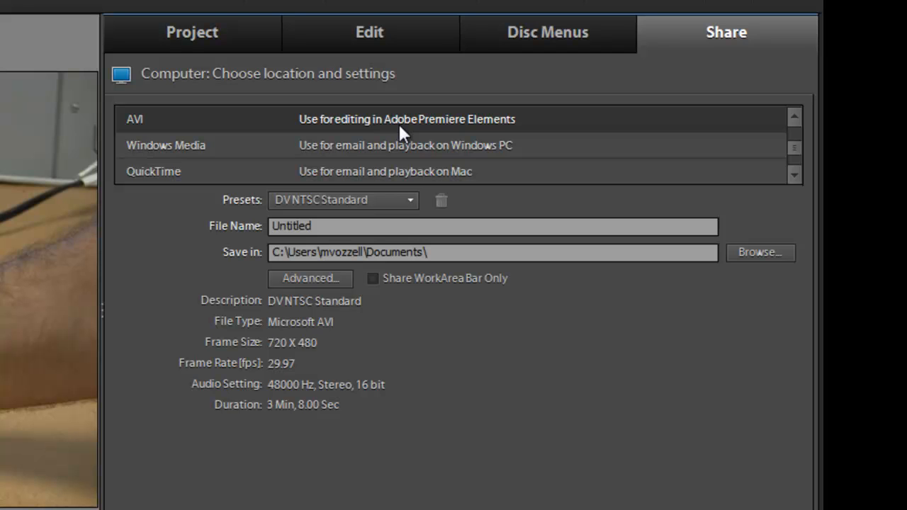
left_click(352, 172)
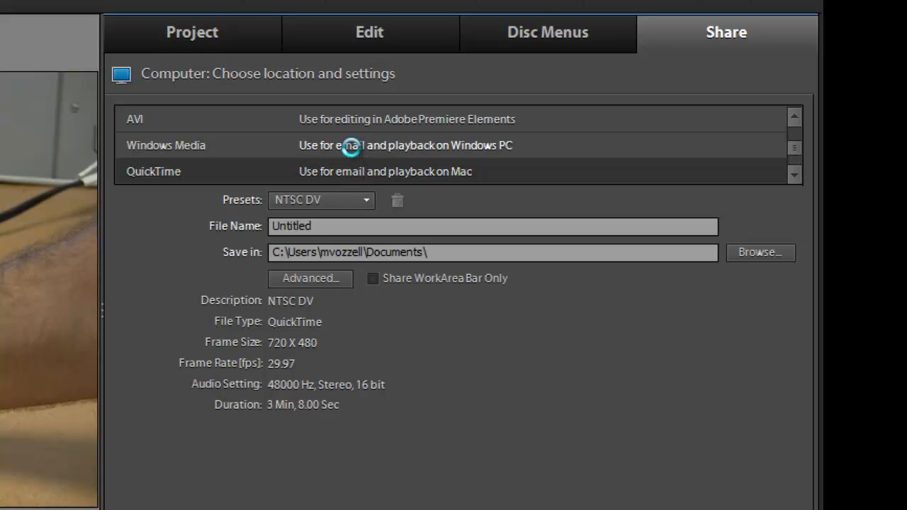
left_click(352, 147)
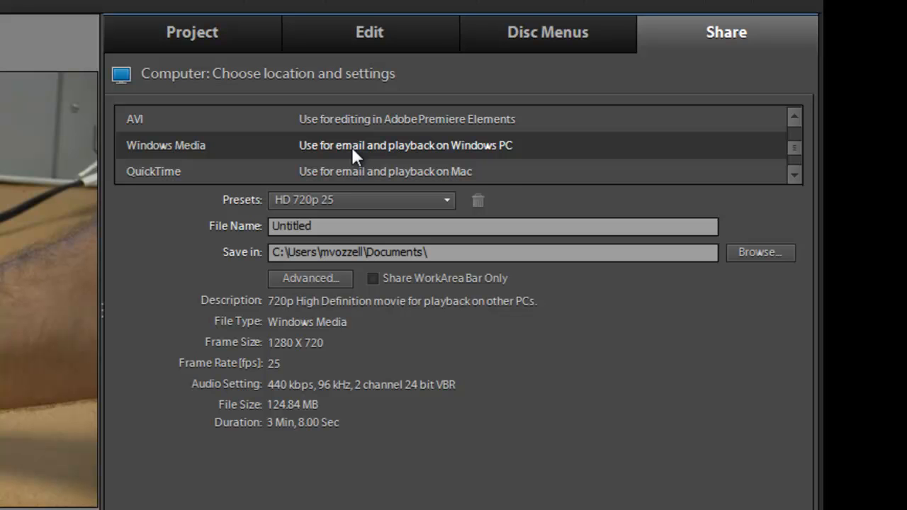
Choose AVCHD as the computer export format and name the output file PPT ADV.
scroll(496, 175, "down", 1)
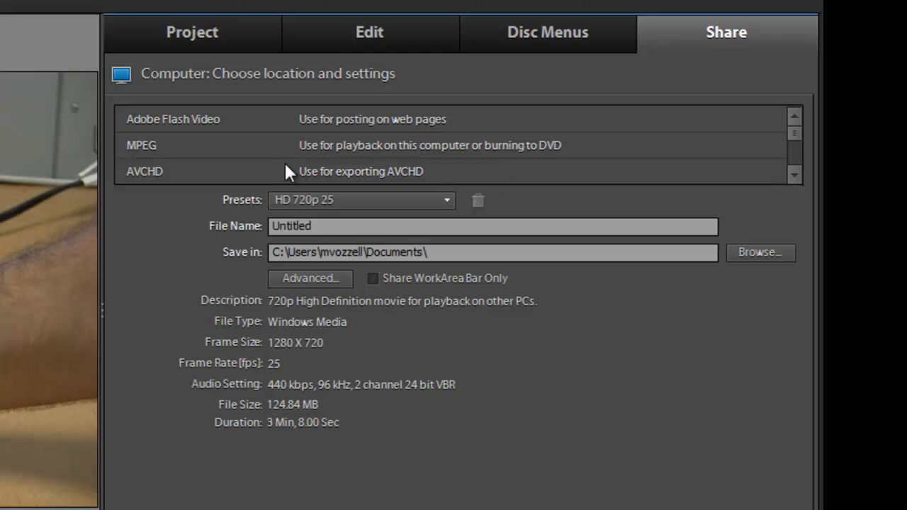
left_click(329, 172)
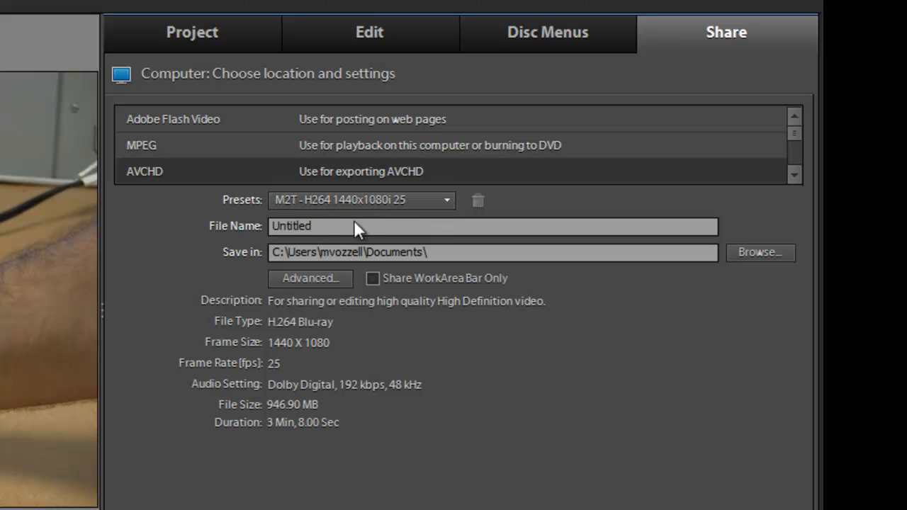
left_click_drag(317, 225, 213, 234)
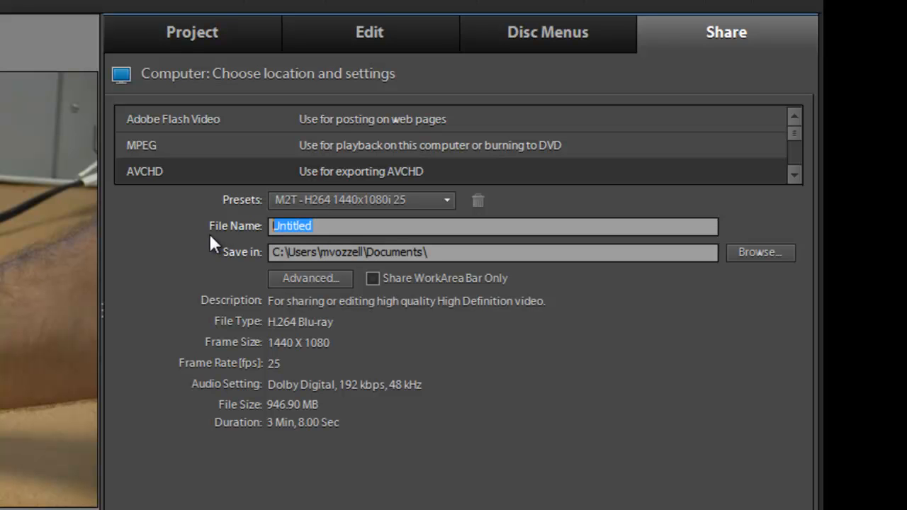
type("PPT")
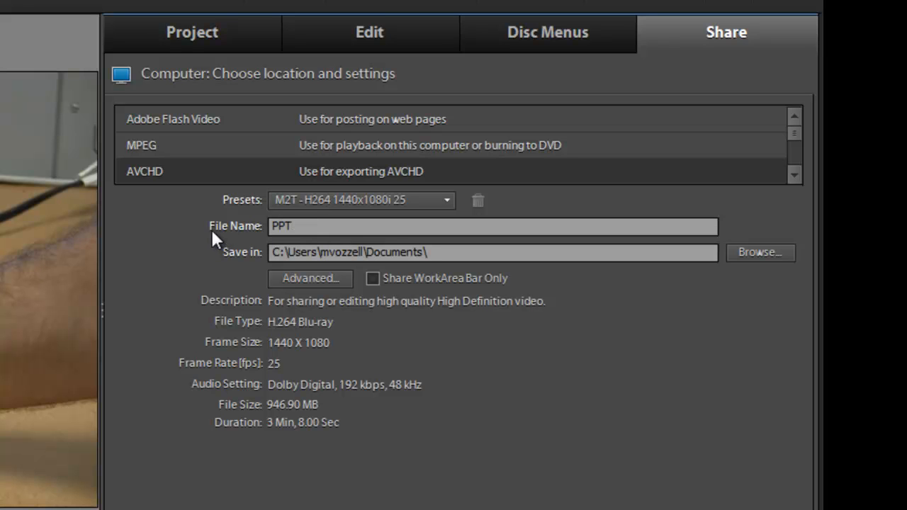
type(" ADV")
Set the export's save location to the PPT tutorial folder inside av stuff\camera,edit on the desktop.
left_click(756, 253)
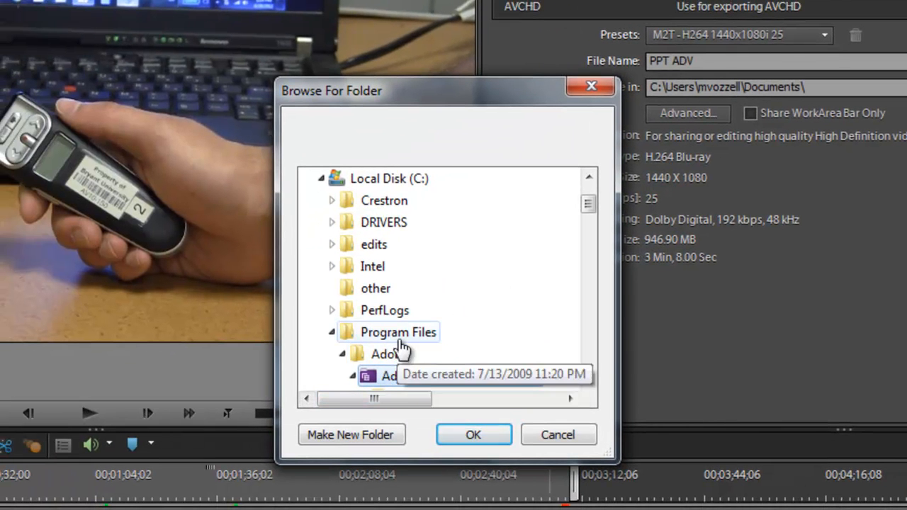
scroll(528, 249, "up", 2)
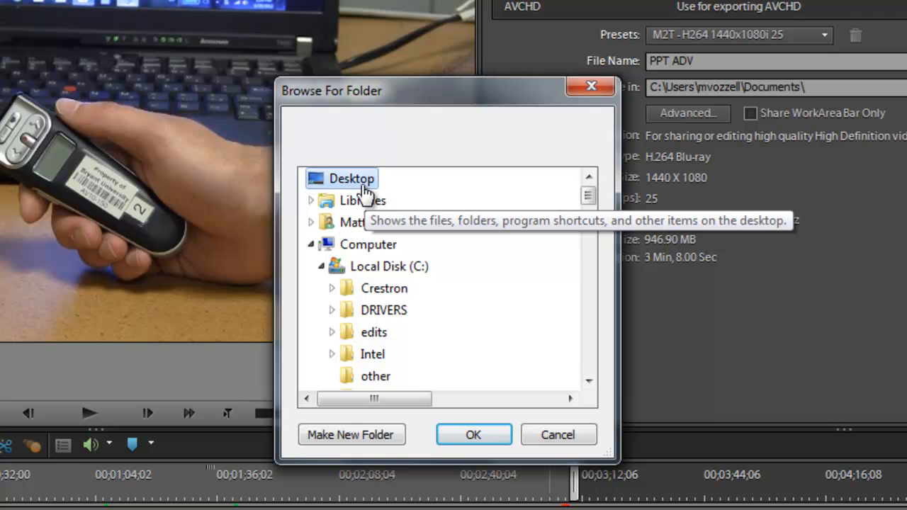
left_click(321, 266)
left_click(311, 244)
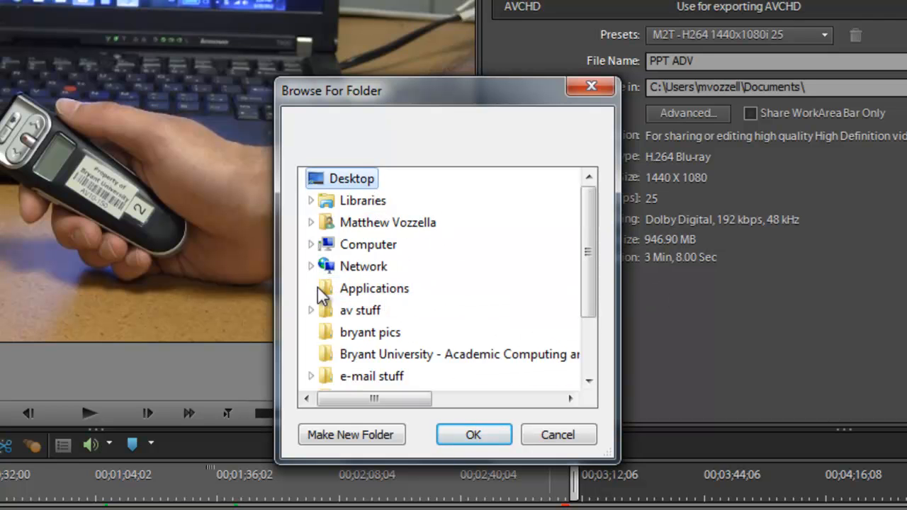
left_click(310, 311)
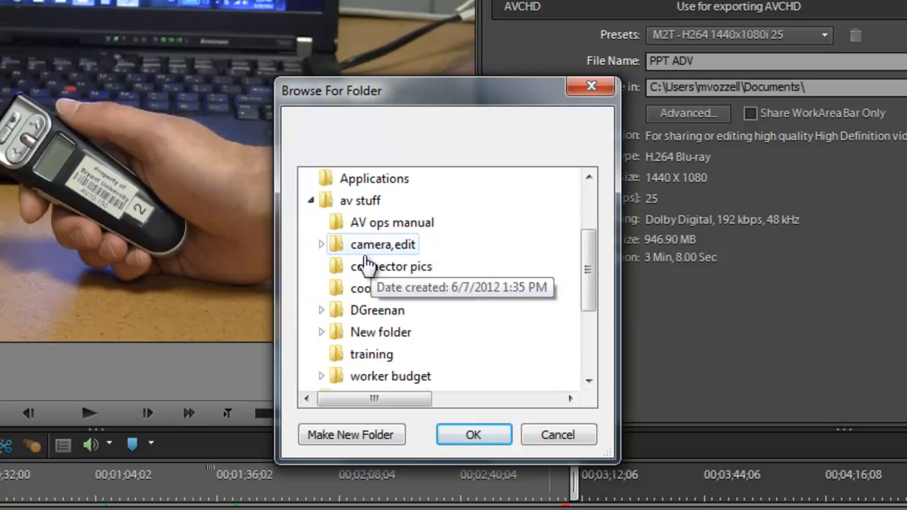
double_click(336, 248)
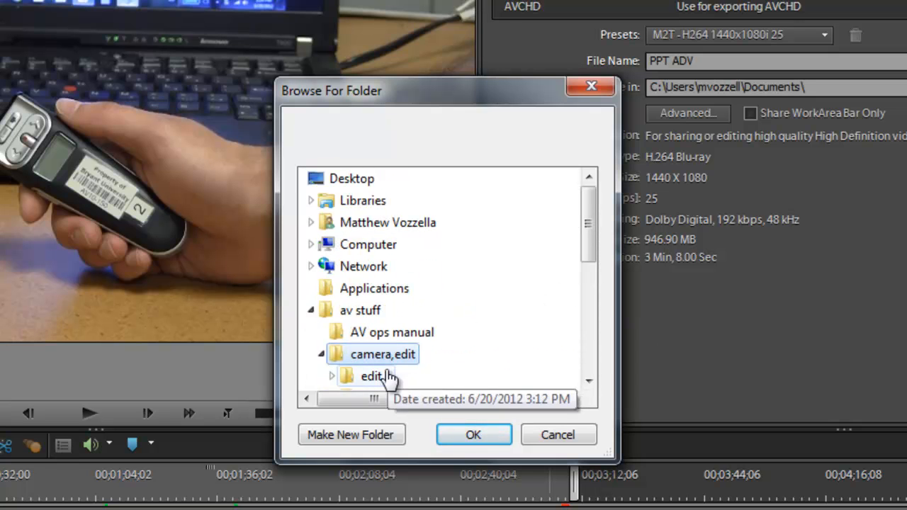
double_click(348, 330)
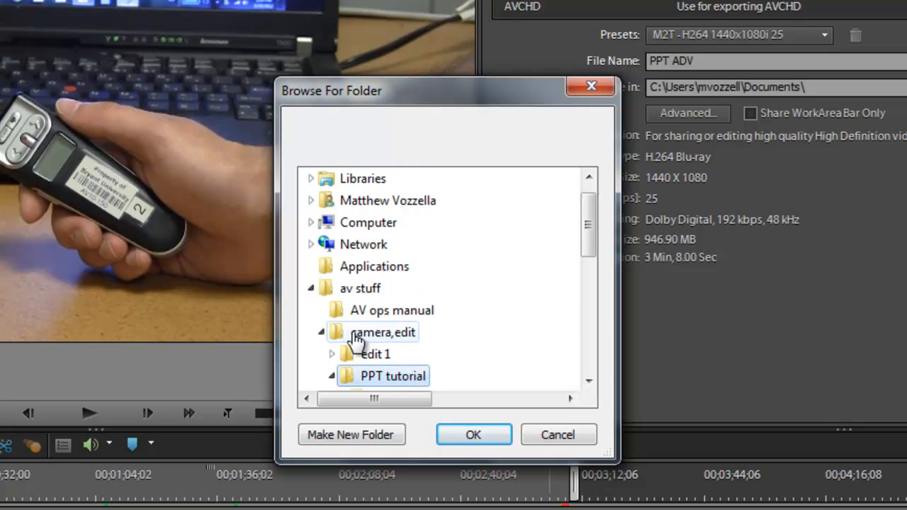
left_click(473, 434)
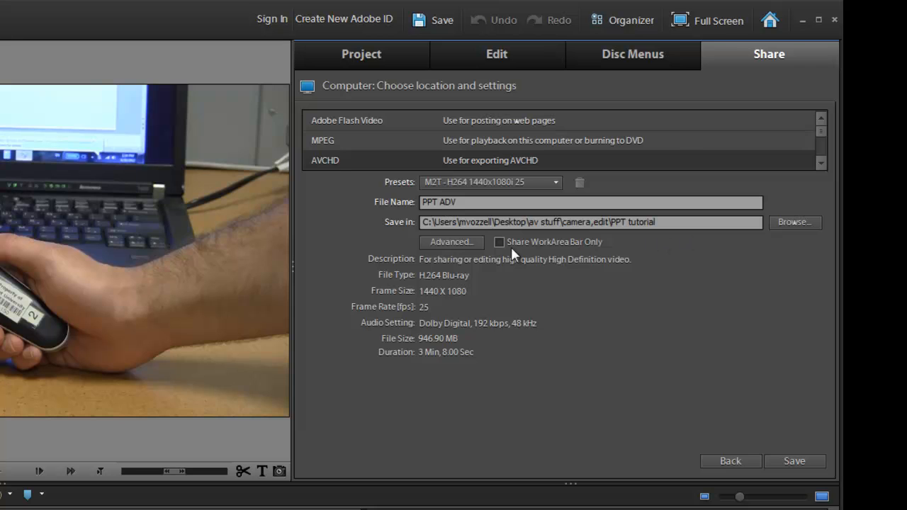
Review the advanced AVCHD export settings, including the available presets and the multiplexer, video and audio options, and accept them as they are.
left_click(454, 242)
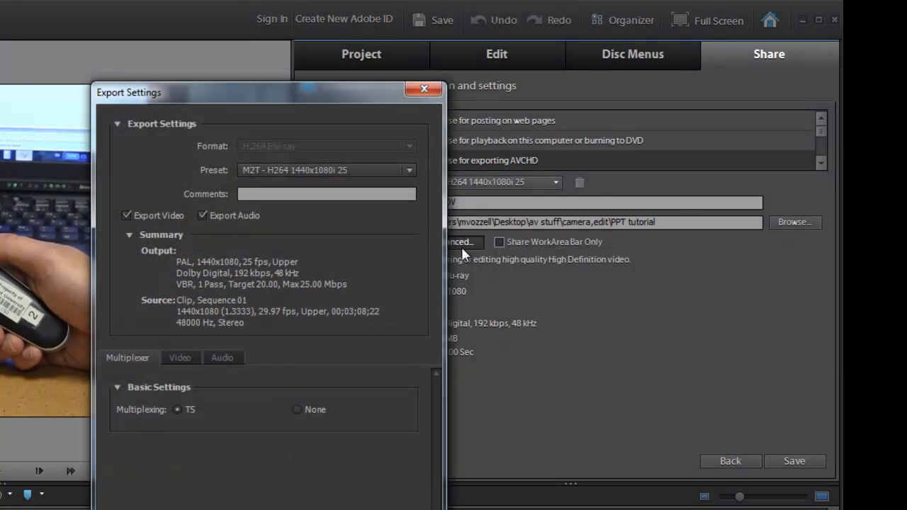
left_click(410, 173)
left_click(411, 175)
left_click(411, 174)
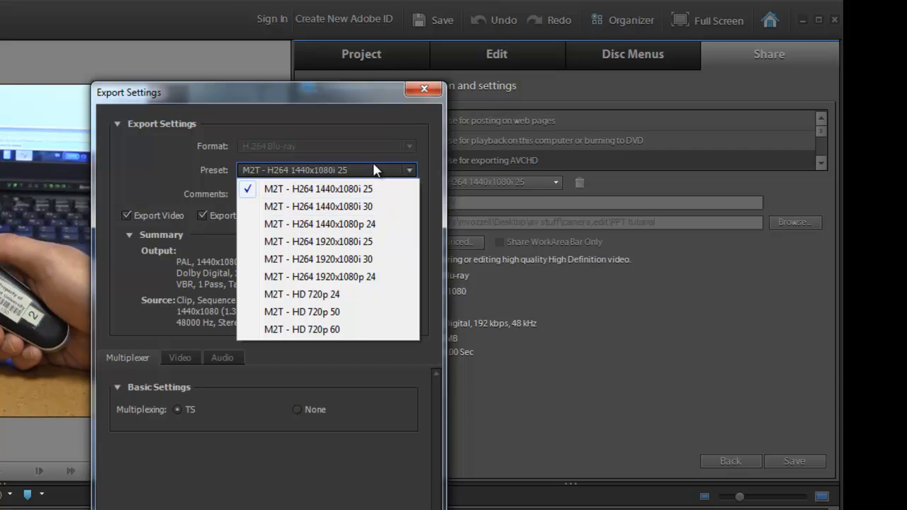
left_click(143, 184)
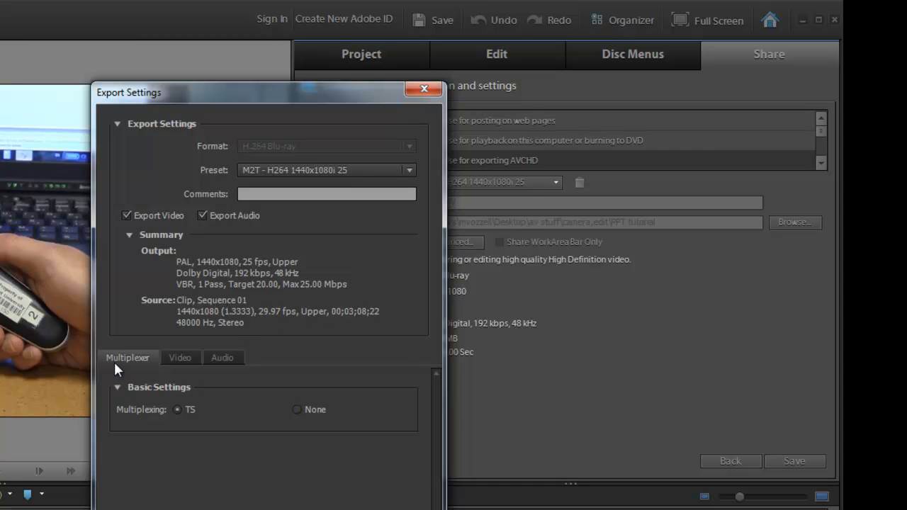
left_click(190, 358)
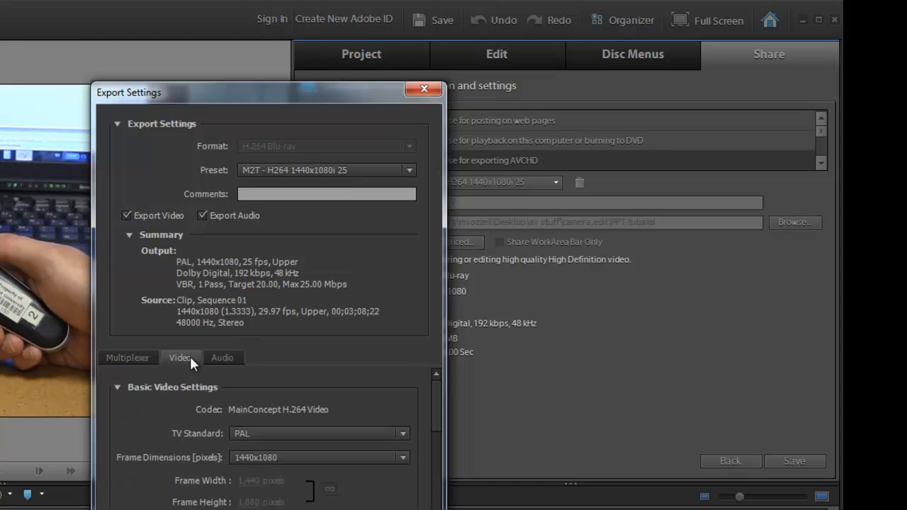
left_click(231, 359)
left_click(126, 357)
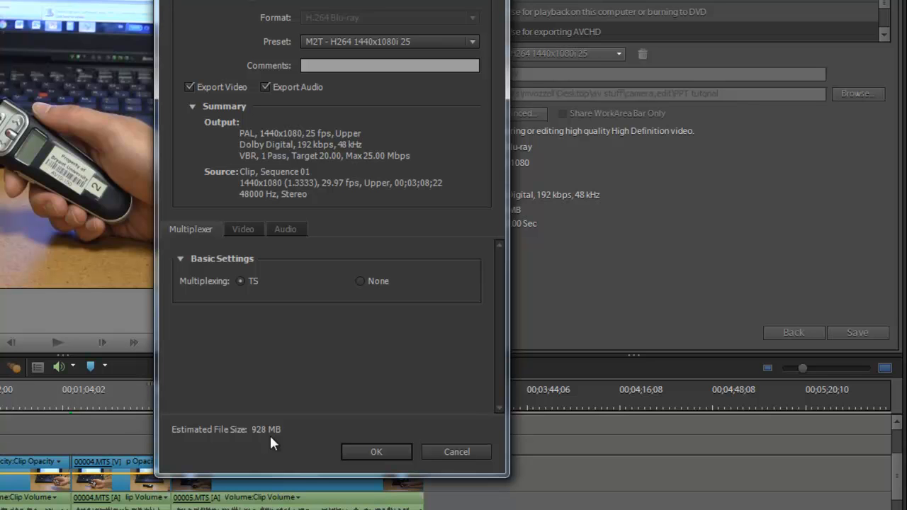
left_click(360, 447)
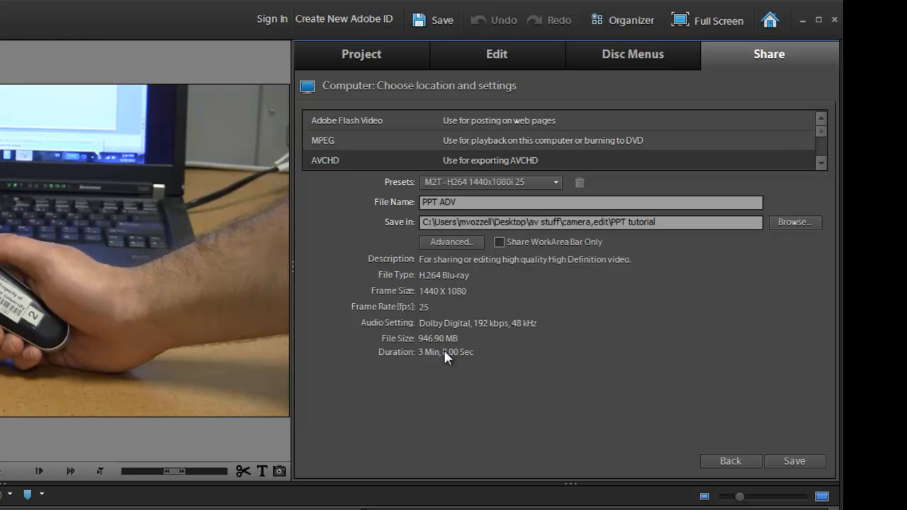
Export the video with the chosen AVCHD settings and finish the share once saving is done.
left_click(794, 461)
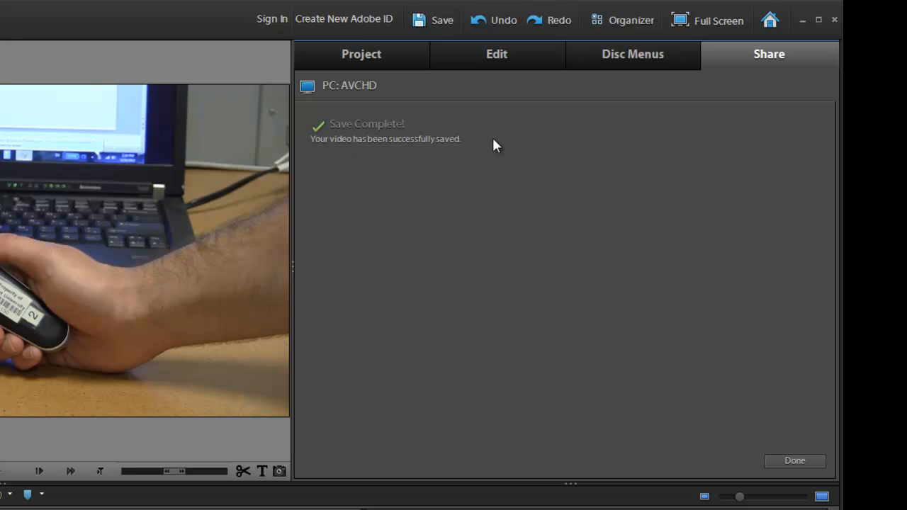
left_click(790, 462)
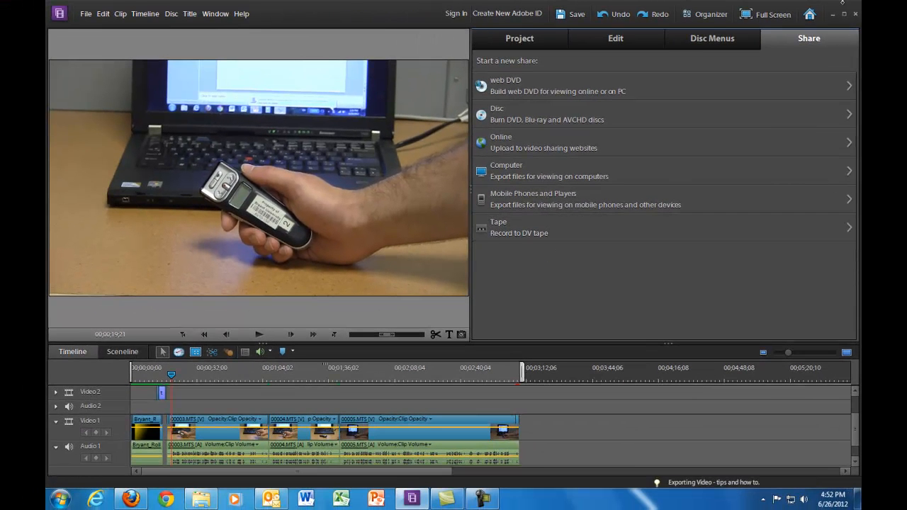
Minimize the open windows and open the PPT tutorial folder inside av stuff\camera,edit on the desktop.
left_click(835, 14)
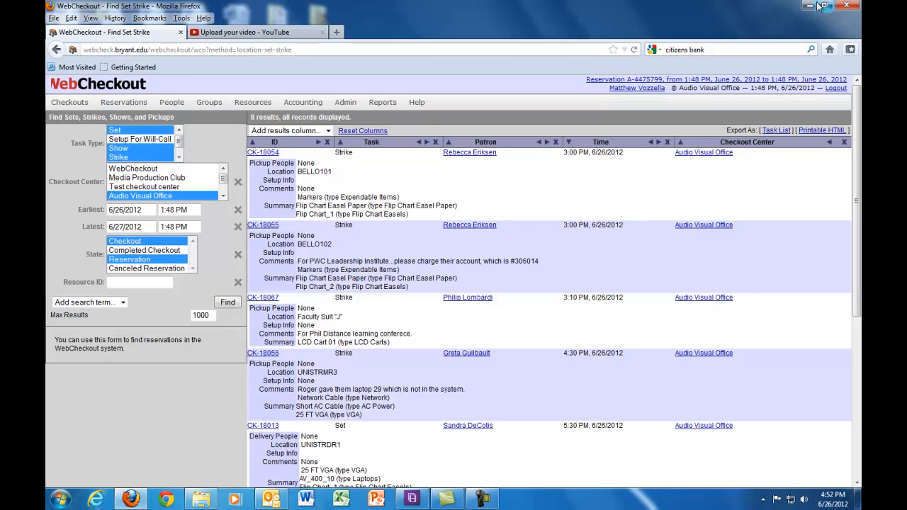
left_click(809, 6)
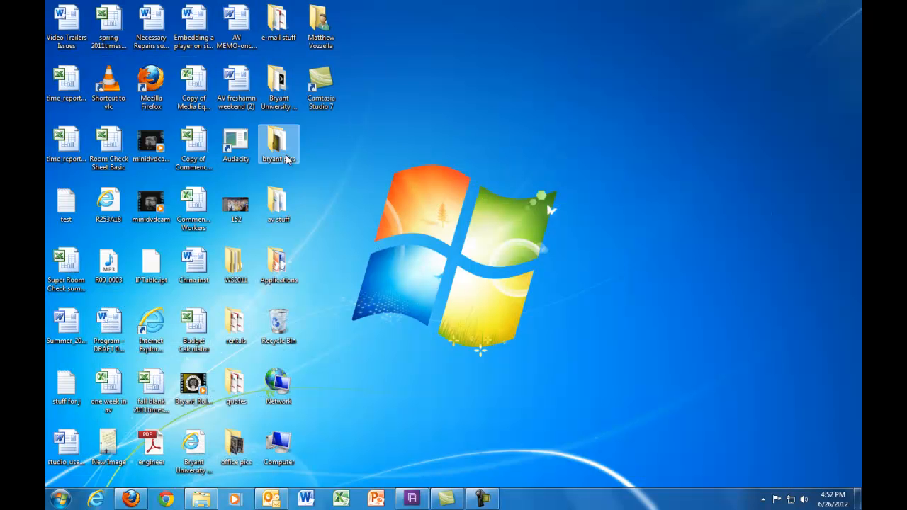
double_click(277, 207)
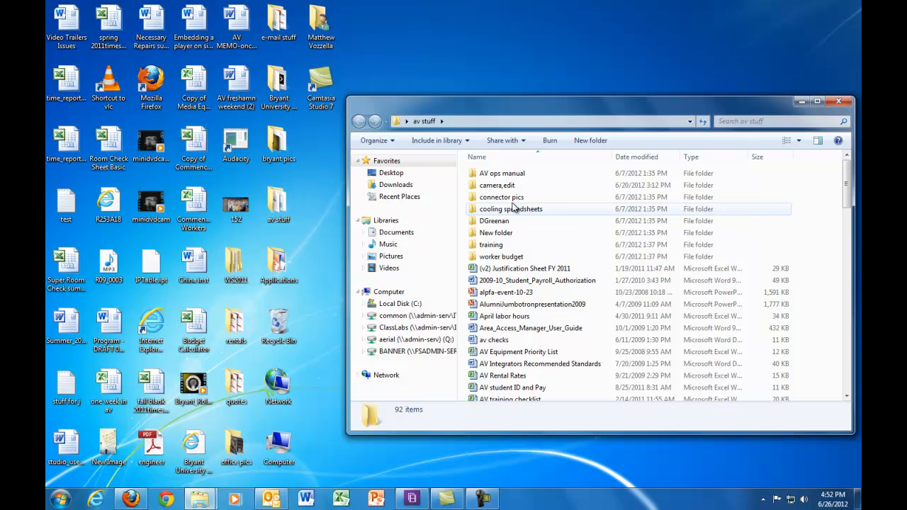
double_click(498, 186)
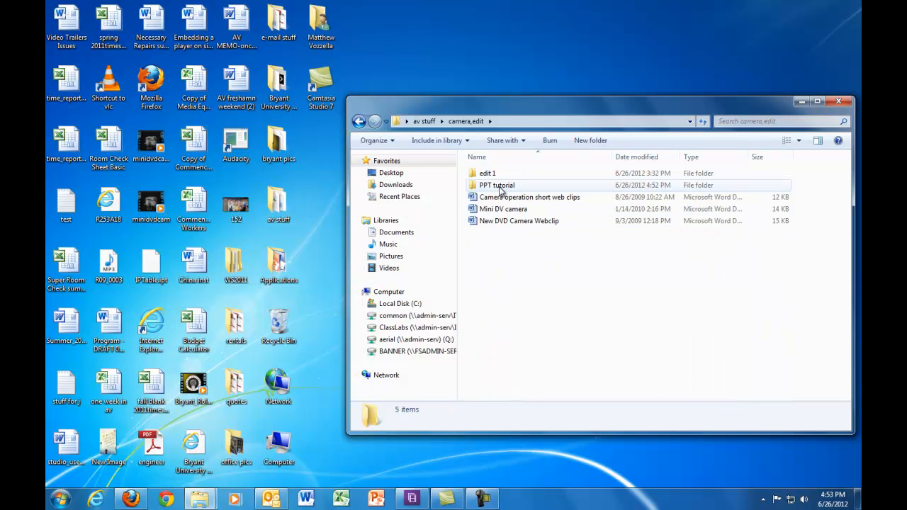
double_click(499, 186)
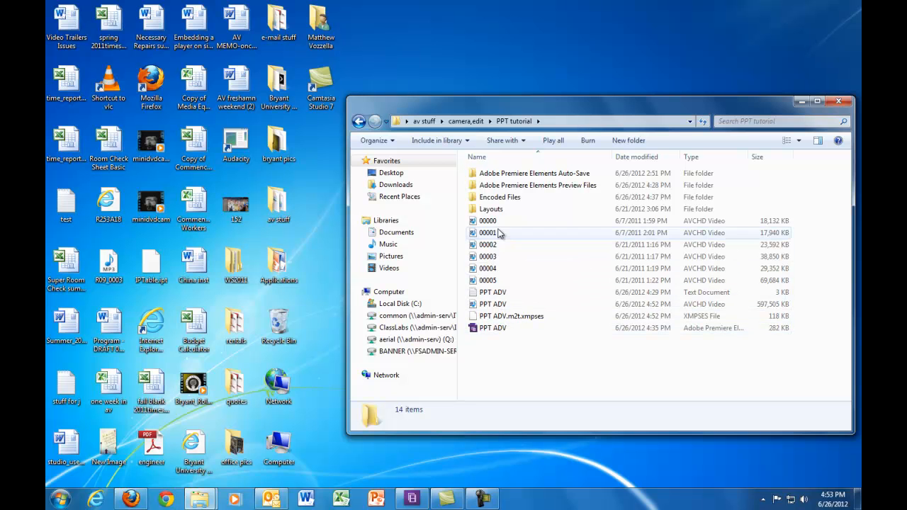
Play the exported PPT ADV AVCHD video to check it, close the player and switch back to Adobe Premiere Elements.
left_click(495, 306)
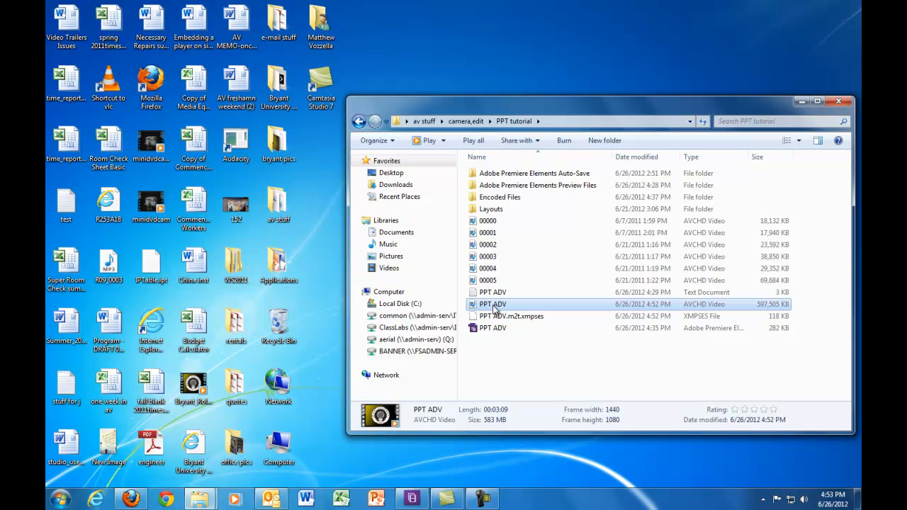
double_click(494, 308)
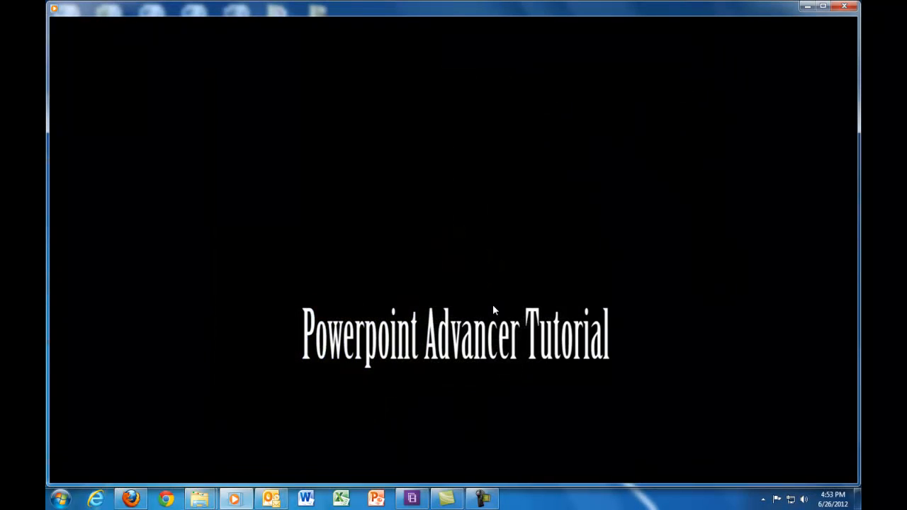
left_click(845, 6)
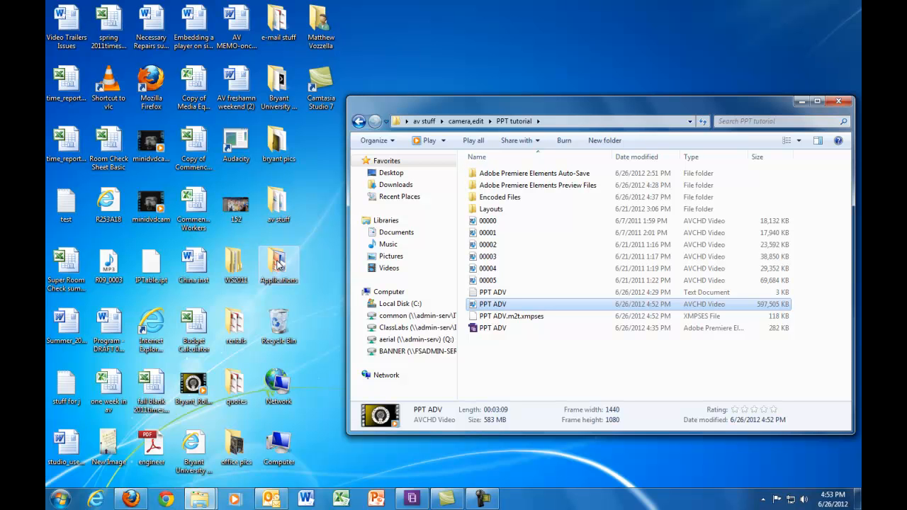
left_click(412, 499)
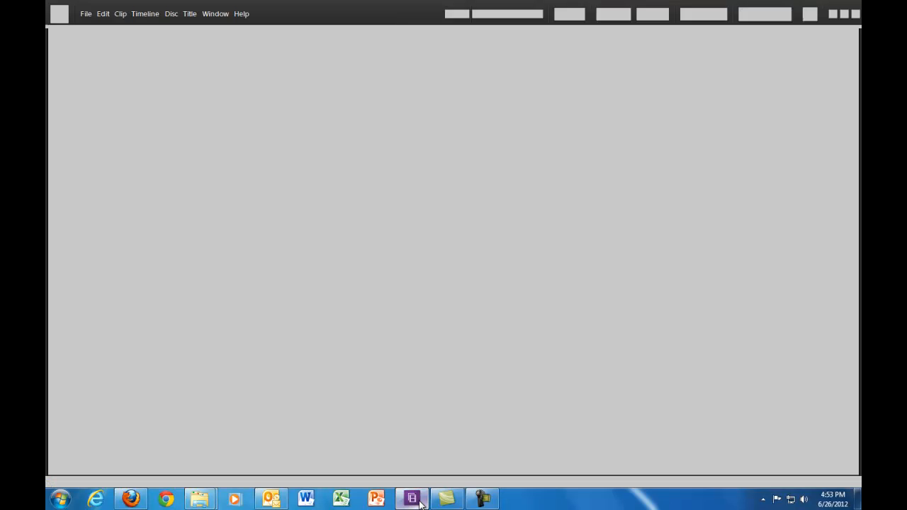